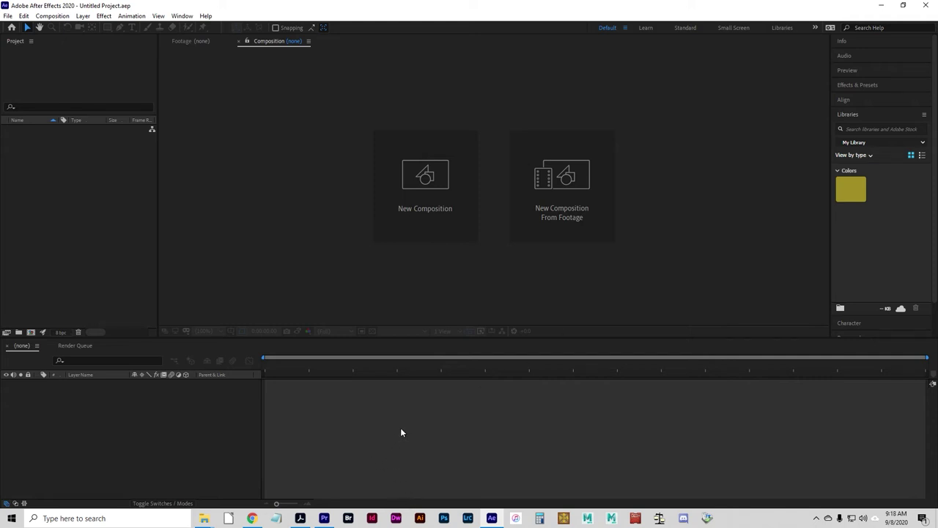
Create Comp 1 with the HDTV 1080 24 preset (1920×1080) and a 0:01:00:00 duration.
{"action": "left_click", "coordinate": [438, 179]}
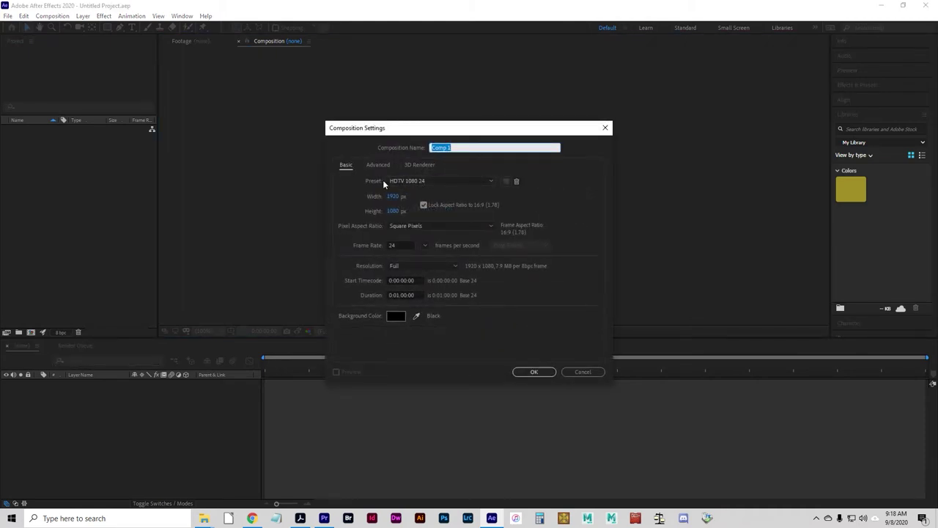
{"action": "left_click", "coordinate": [418, 181]}
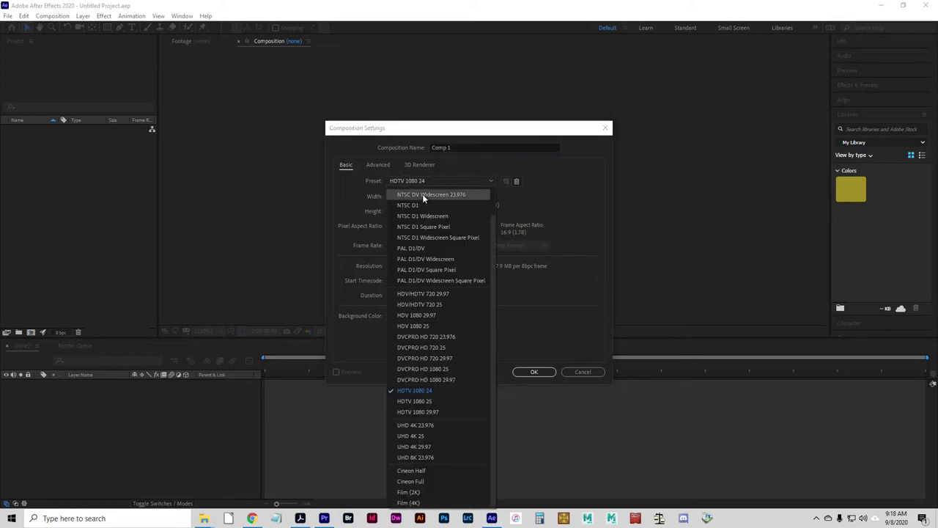
{"action": "left_click", "coordinate": [420, 391]}
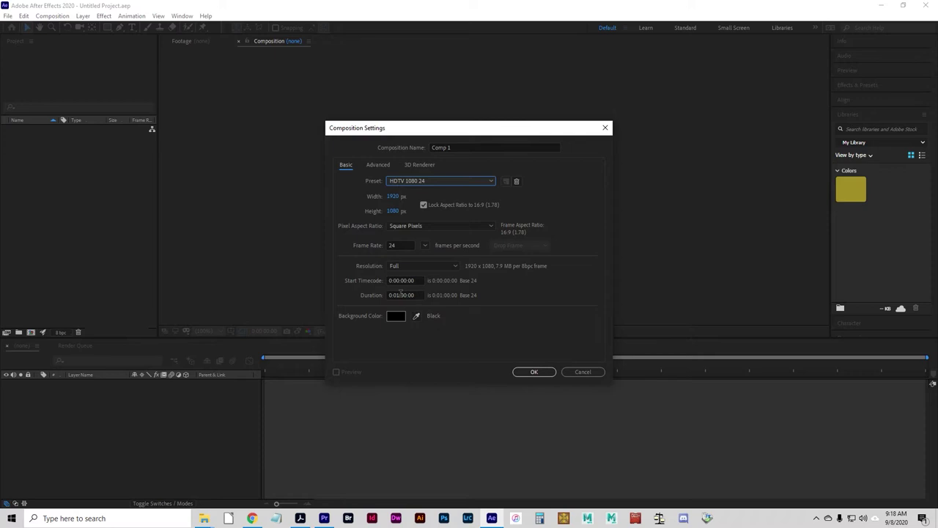
{"action": "left_click", "coordinate": [401, 293]}
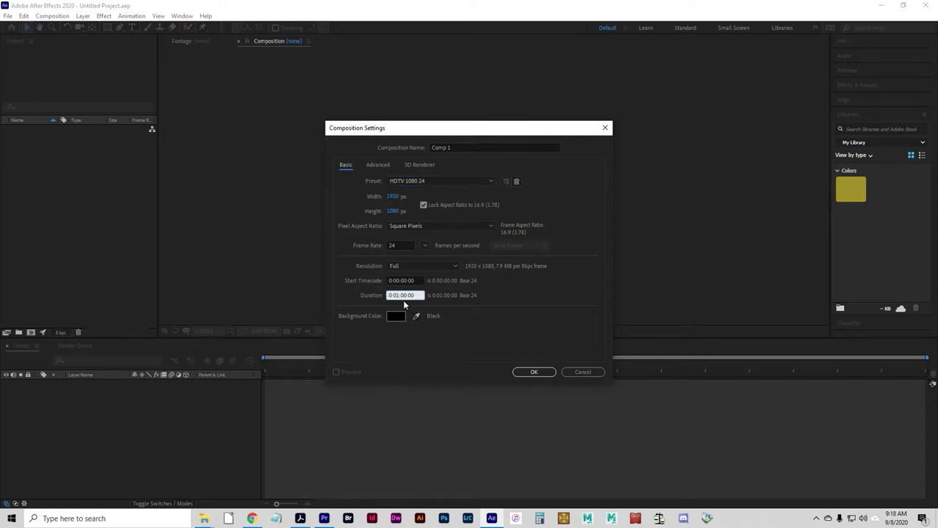
{"action": "left_click", "coordinate": [535, 372]}
{"action": "left_click", "coordinate": [535, 372]}
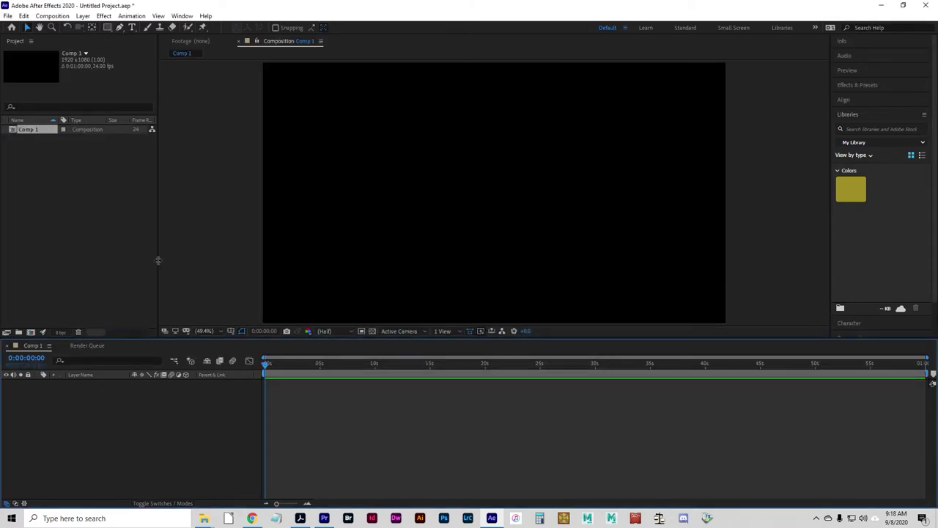
Draw a tall, narrow yellow rectangle from the comp's top edge down to its centre, redrawing it once.
{"action": "left_click", "coordinate": [107, 27]}
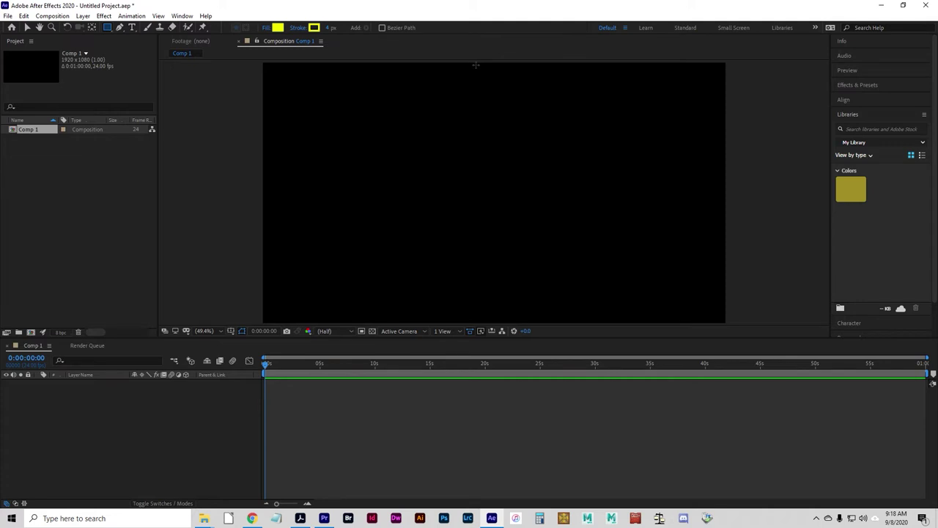
{"action": "left_click_drag", "start_coordinate": [476, 64], "coordinate": [496, 143]}
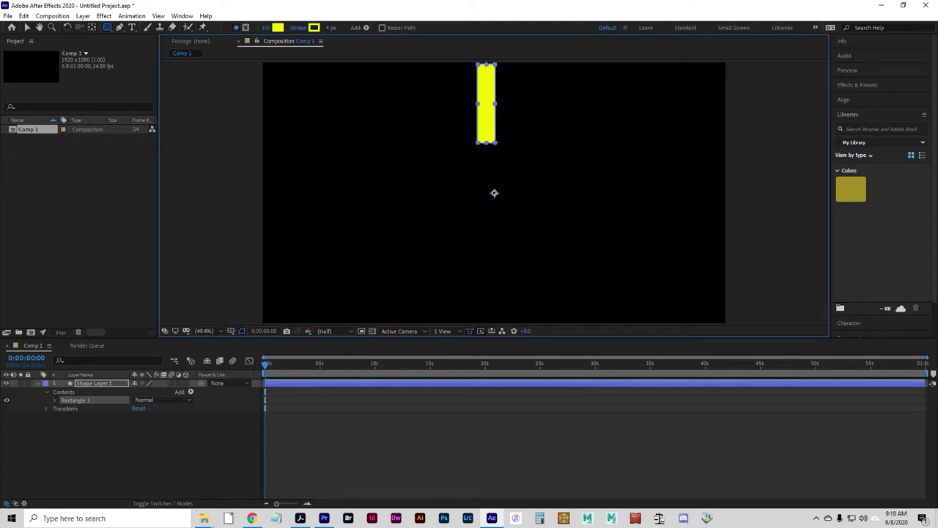
{"action": "key", "text": "ctrl+z"}
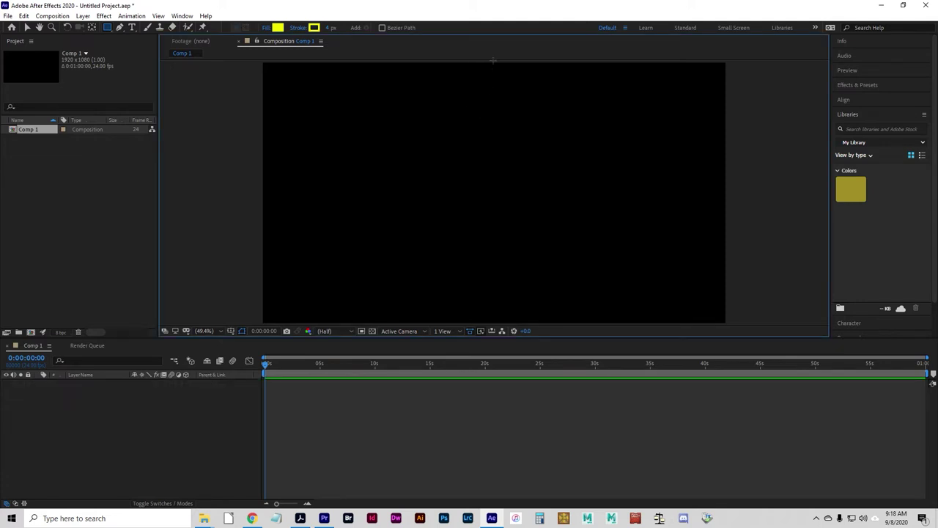
{"action": "left_click_drag", "start_coordinate": [488, 63], "coordinate": [494, 193]}
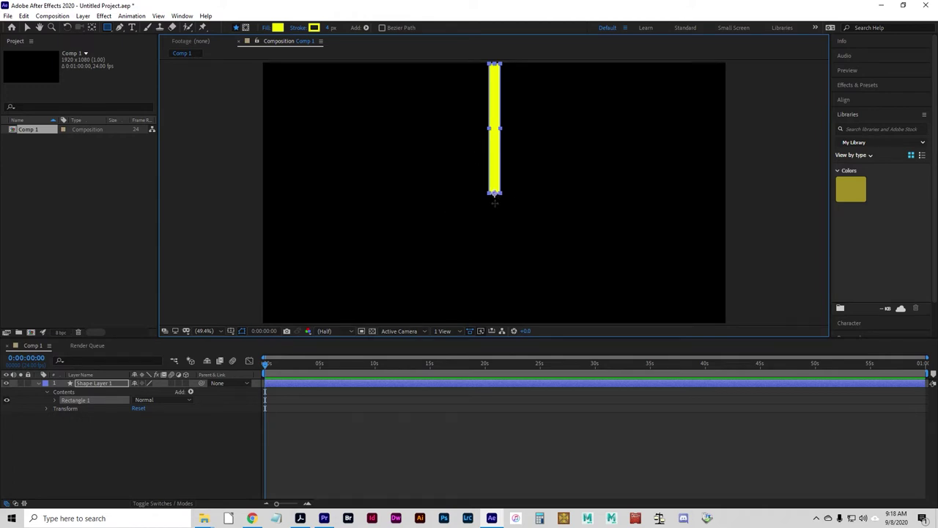
Expand Rectangle 1 and Transform on Shape Layer 1, test-scrub Rotation, then restore it to 0°.
{"action": "left_click", "coordinate": [55, 401]}
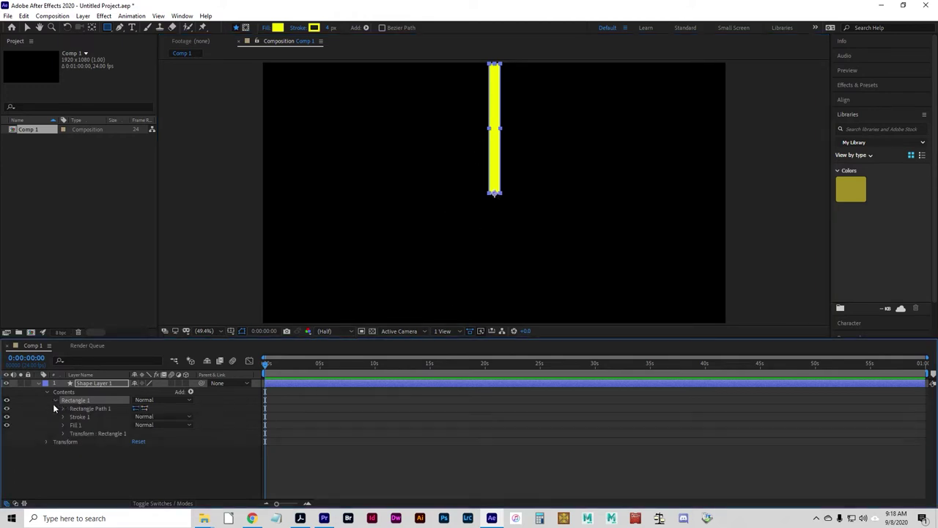
{"action": "left_click", "coordinate": [46, 442]}
{"action": "left_click_drag", "start_coordinate": [149, 472], "coordinate": [203, 488]}
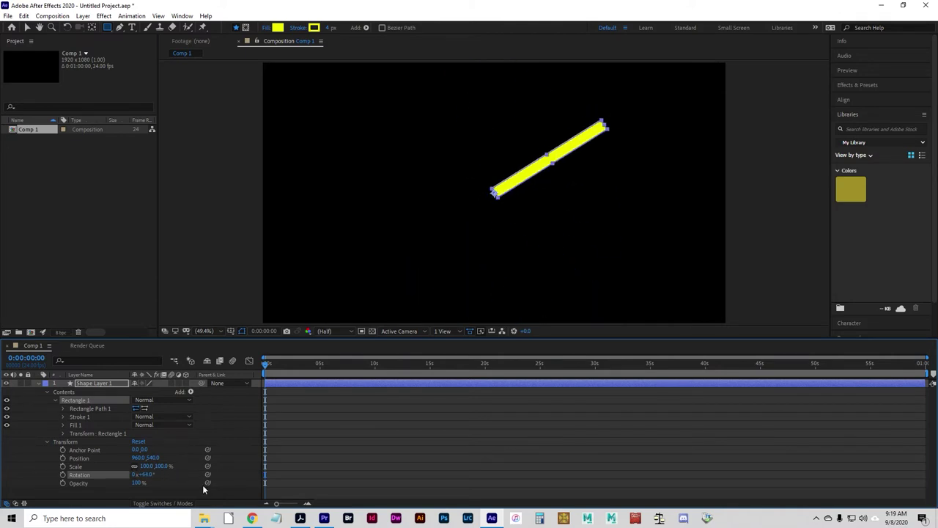
{"action": "key", "text": "ctrl+z"}
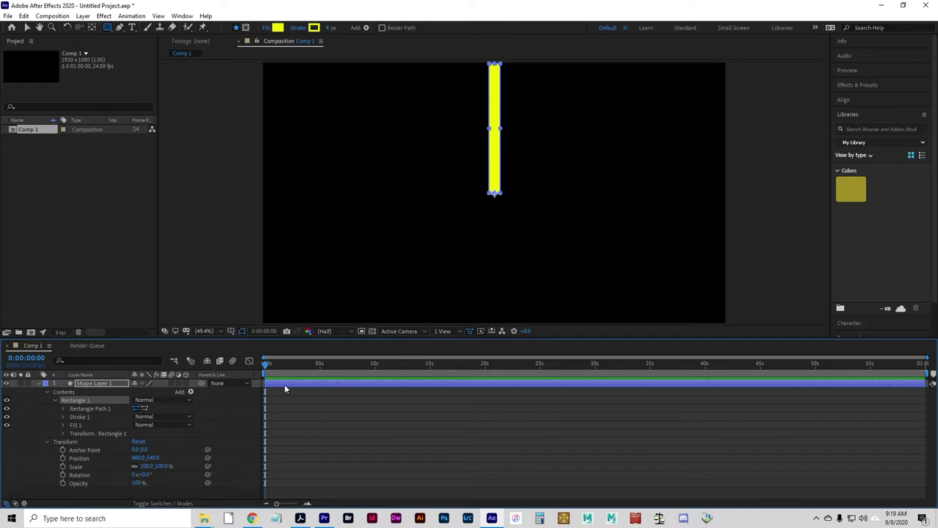
Keyframe the yellow bar's Rotation from 0° at 0 s to 360° at 0:00:59:23, then preview it.
{"action": "left_click", "coordinate": [63, 476]}
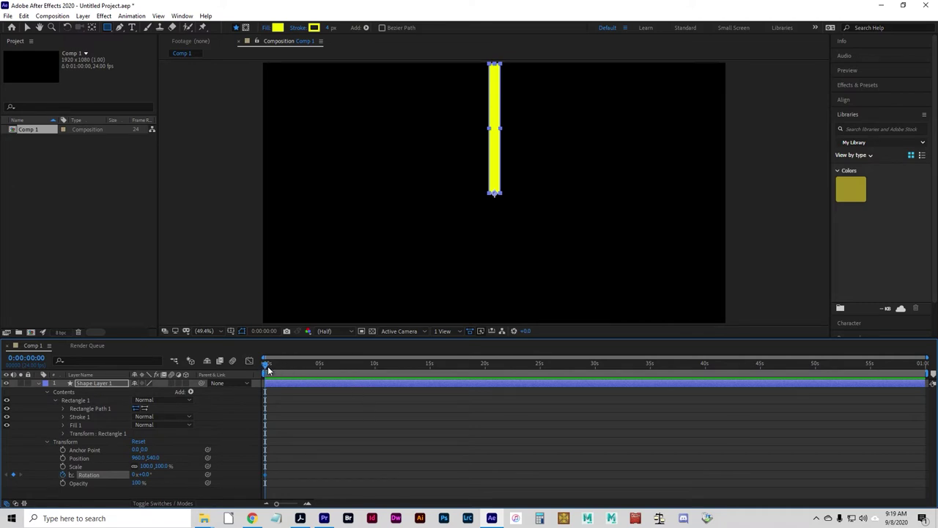
{"action": "left_click_drag", "start_coordinate": [268, 364], "coordinate": [925, 364]}
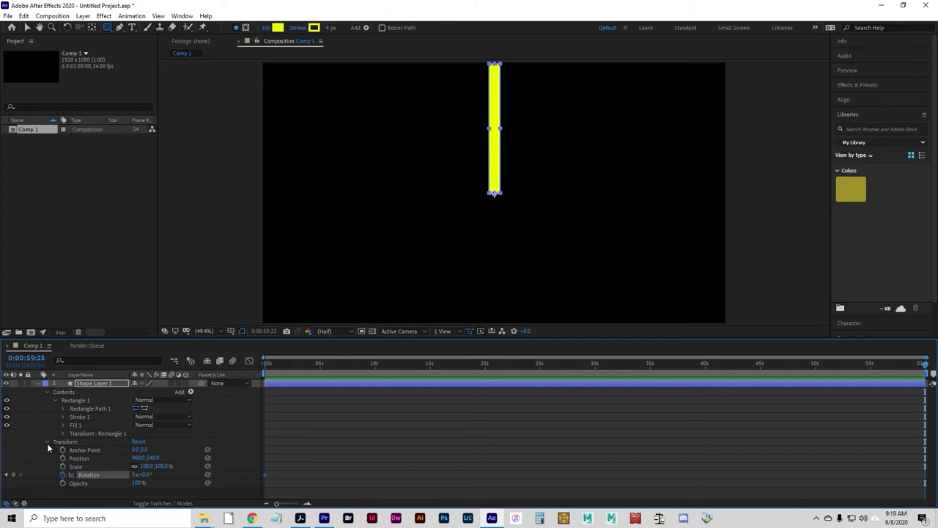
{"action": "left_click", "coordinate": [143, 474]}
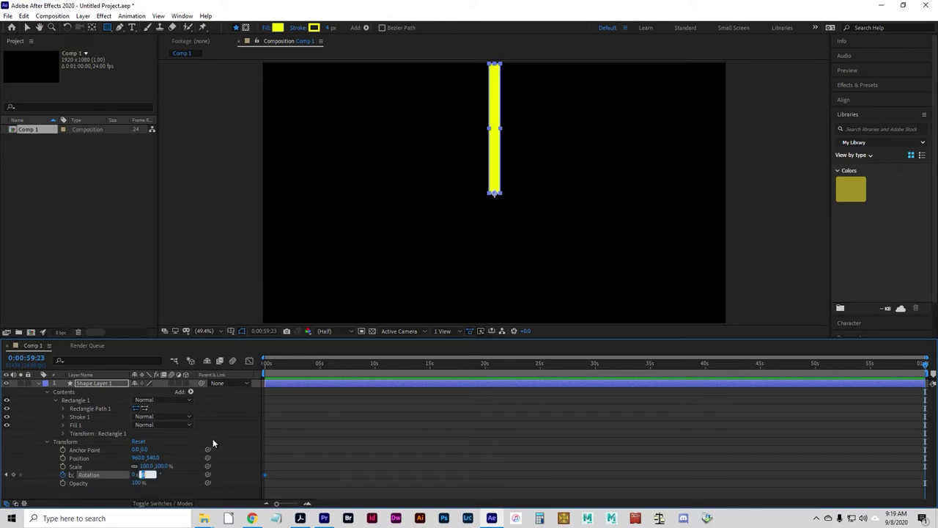
{"action": "type", "text": "360"}
{"action": "left_click", "coordinate": [305, 441]}
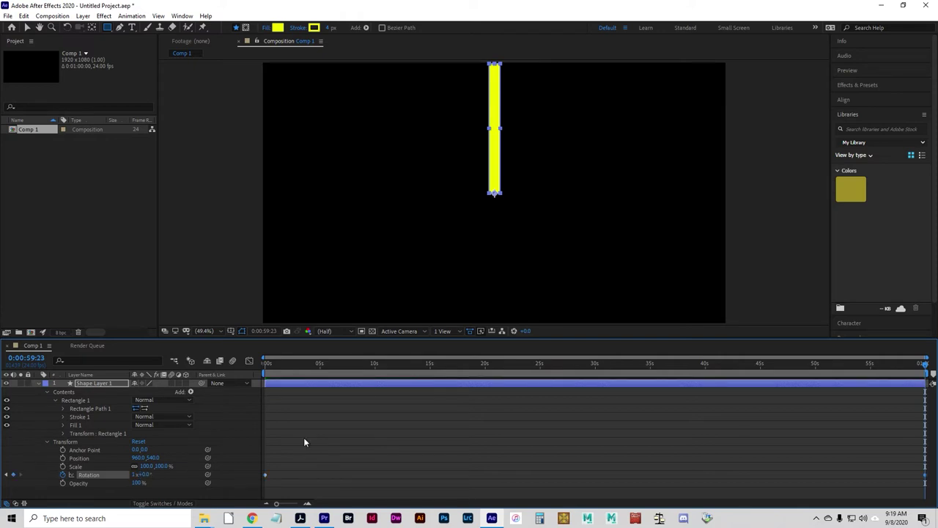
{"action": "left_click", "coordinate": [134, 476]}
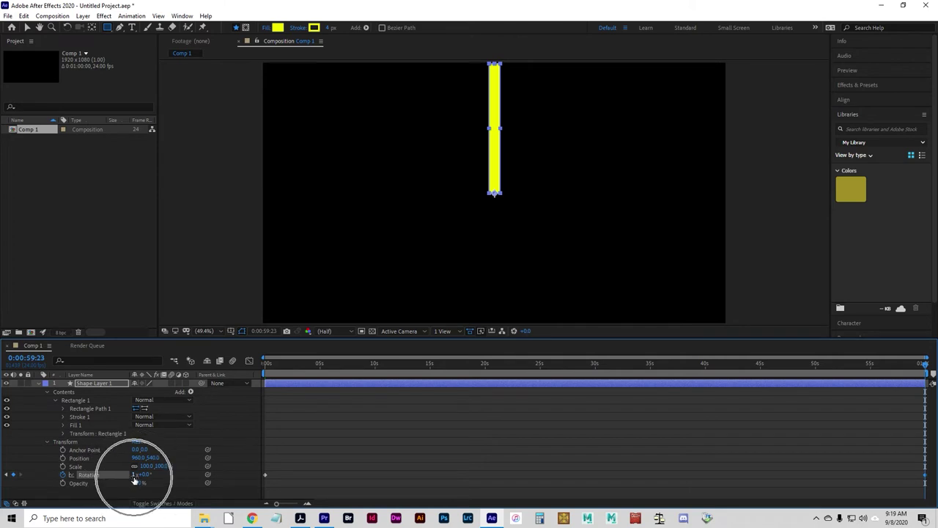
{"action": "left_click_drag", "start_coordinate": [281, 359], "coordinate": [168, 373]}
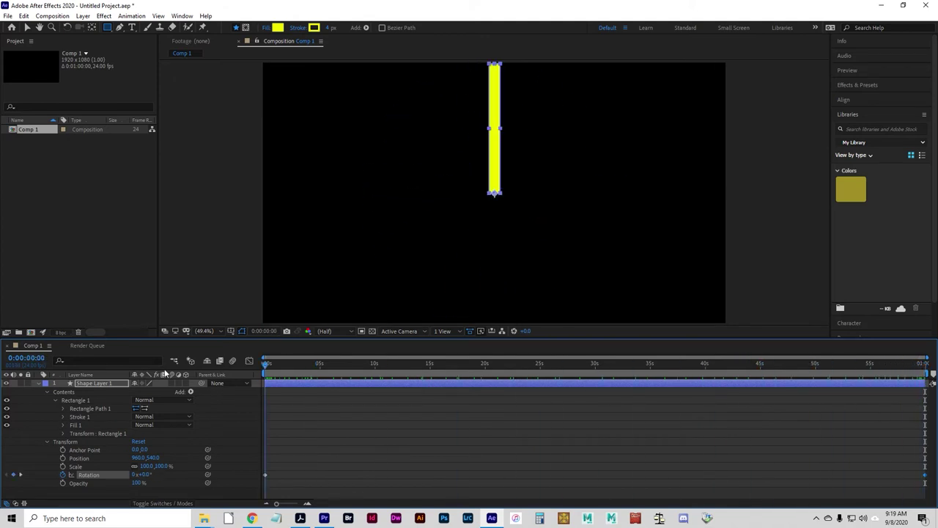
Rename Shape Layer 1 to 'Second Hand', collapse its properties and deselect it.
{"action": "left_click", "coordinate": [96, 383]}
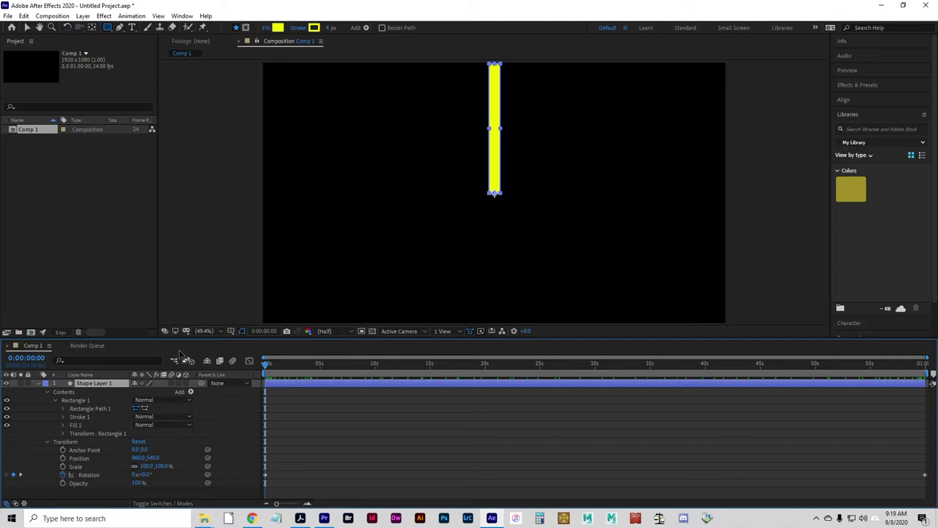
{"action": "key", "text": "Return"}
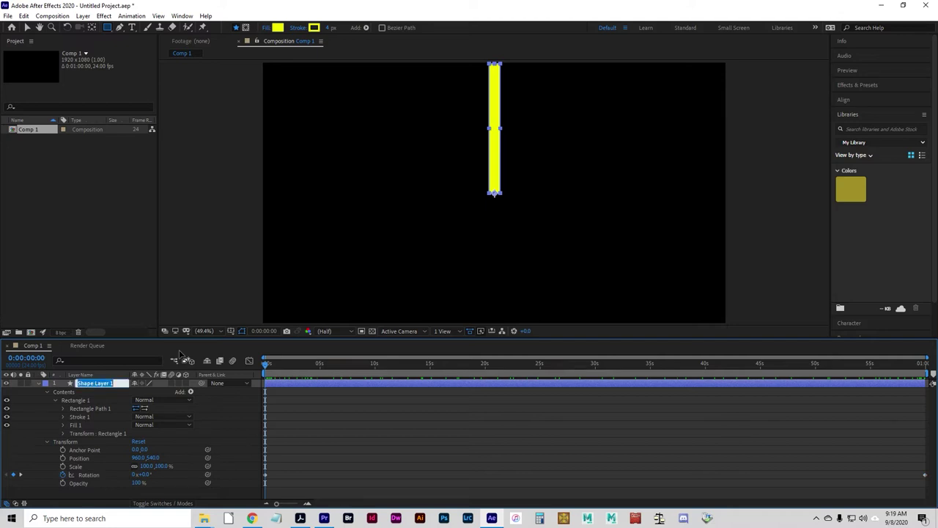
{"action": "type", "text": "M"}
{"action": "type", "text": "Second Hand"}
{"action": "key", "text": "Return"}
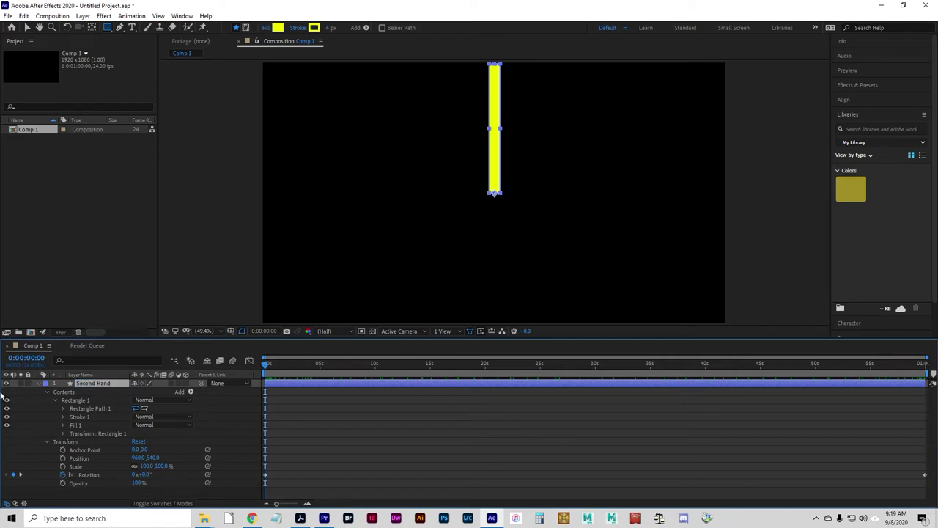
{"action": "left_click", "coordinate": [38, 381]}
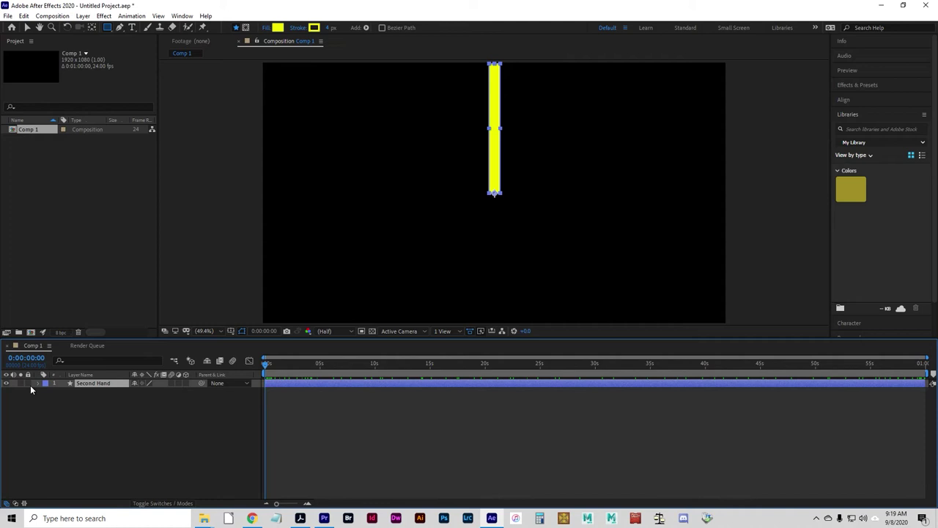
{"action": "left_click", "coordinate": [29, 395]}
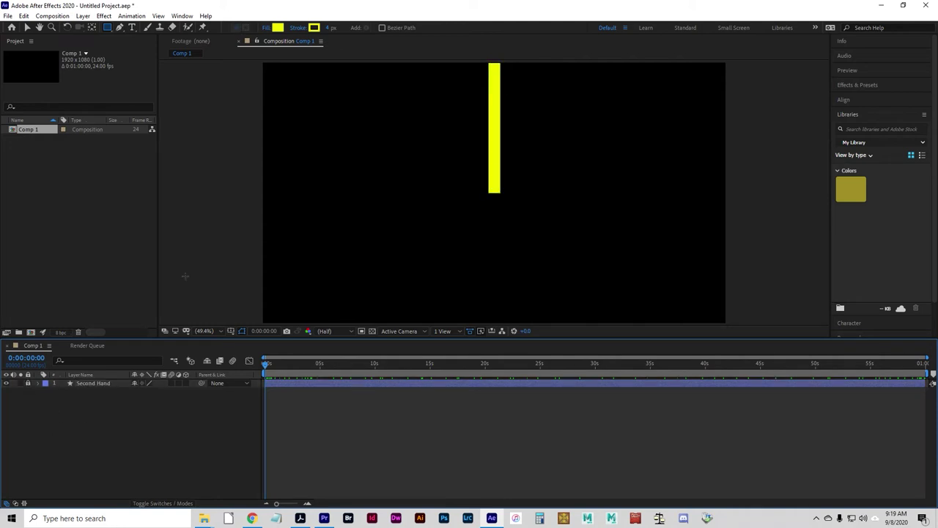
Set both the fill (3000FF) and stroke colour for new shapes to blue.
{"action": "left_click", "coordinate": [278, 28]}
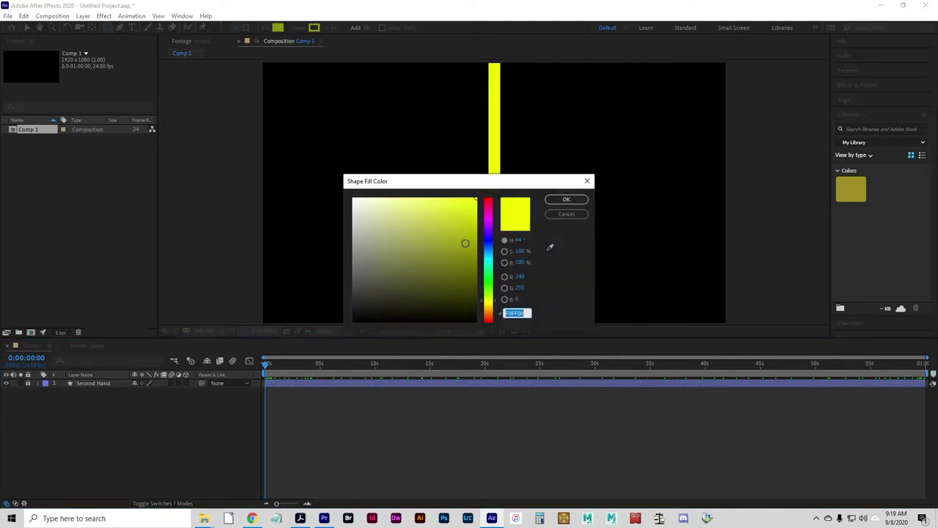
{"action": "left_click", "coordinate": [491, 237]}
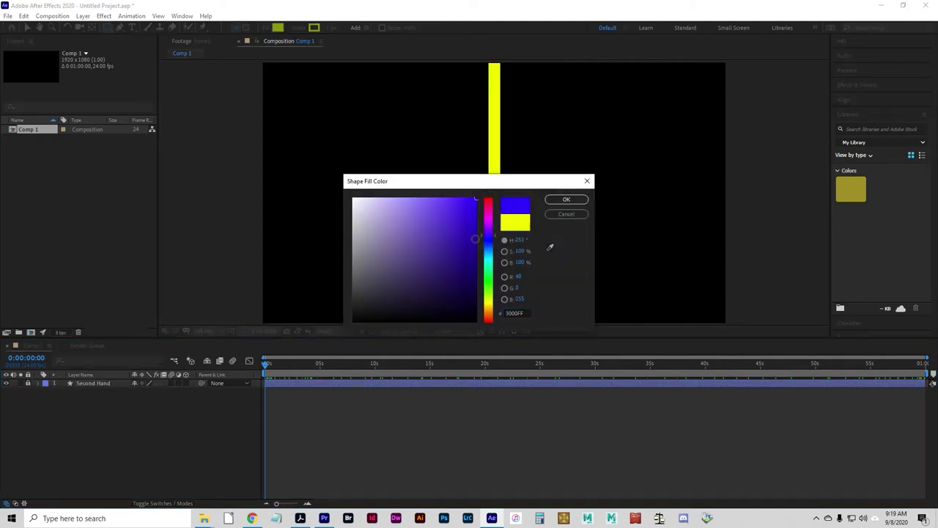
{"action": "left_click", "coordinate": [566, 200]}
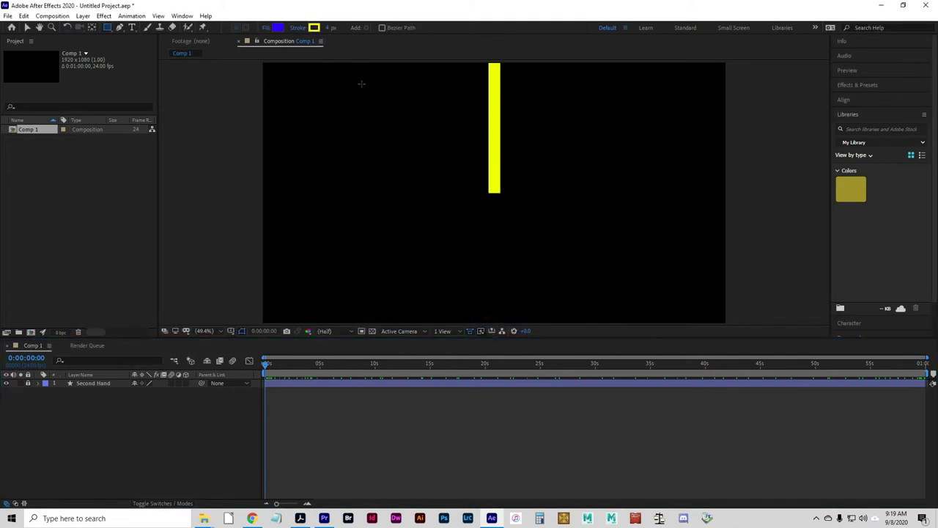
{"action": "left_click", "coordinate": [314, 28]}
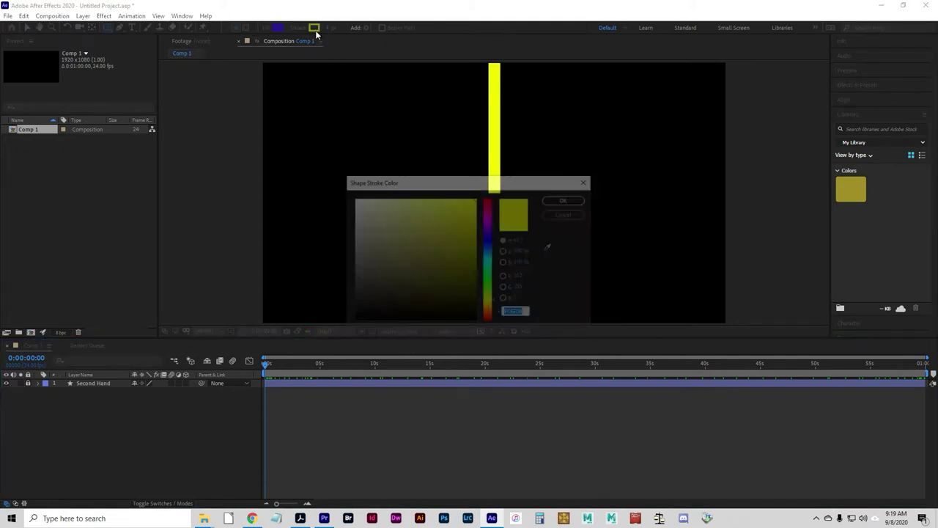
{"action": "left_click", "coordinate": [491, 236]}
{"action": "left_click", "coordinate": [566, 199]}
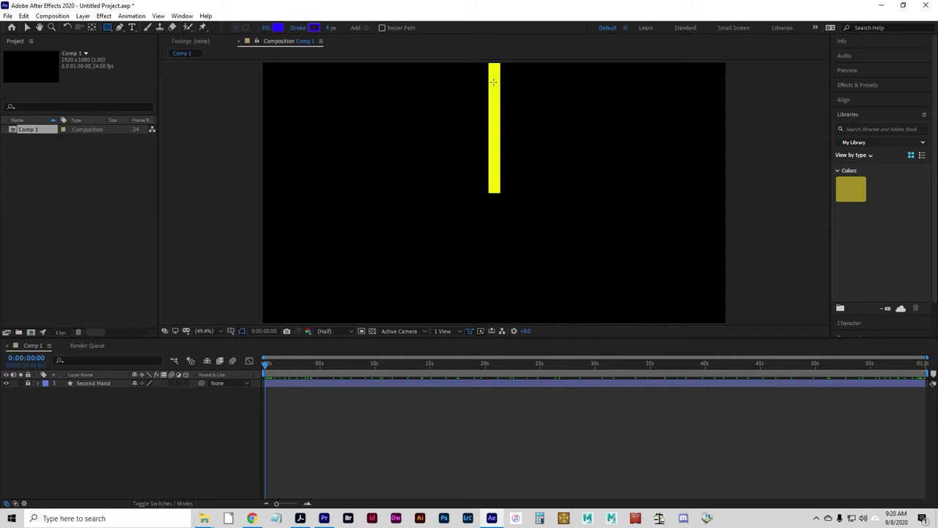
Draw a blue rectangle over the yellow bar, from near the top down to the comp centre.
{"action": "left_click_drag", "start_coordinate": [494, 82], "coordinate": [495, 192]}
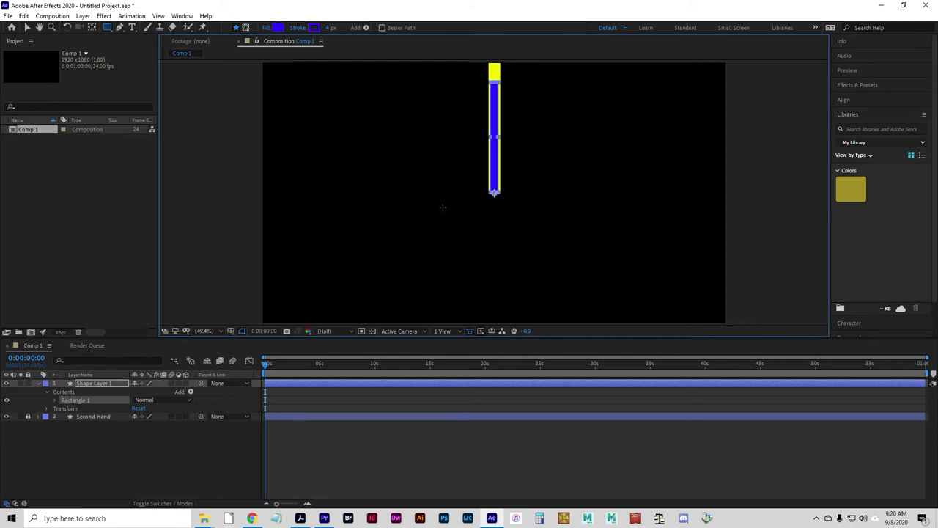
Keyframe the blue layer's Rotation from 0° at 0 s to 6° at 0:00:59:23, then preview.
{"action": "left_click", "coordinate": [47, 408]}
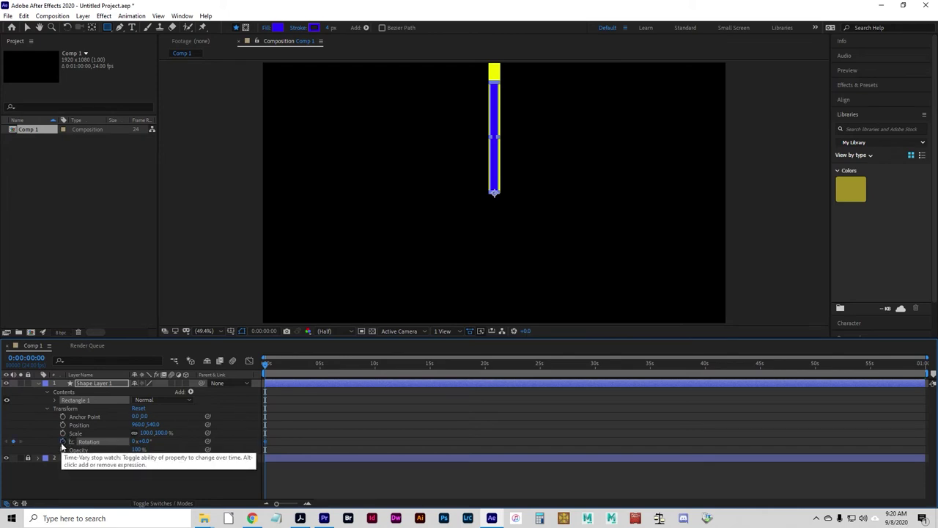
{"action": "left_click", "coordinate": [63, 441]}
{"action": "left_click_drag", "start_coordinate": [271, 360], "coordinate": [924, 363]}
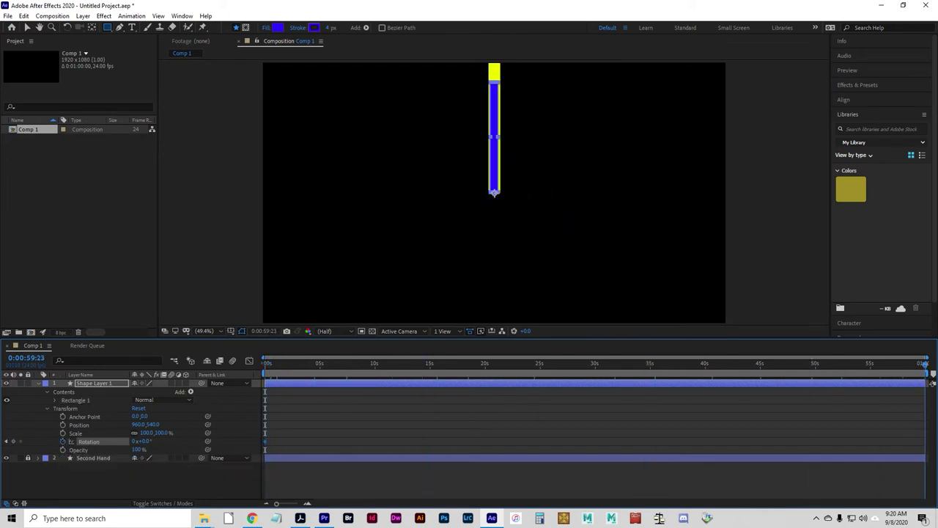
{"action": "left_click", "coordinate": [144, 442]}
{"action": "type", "text": "6"}
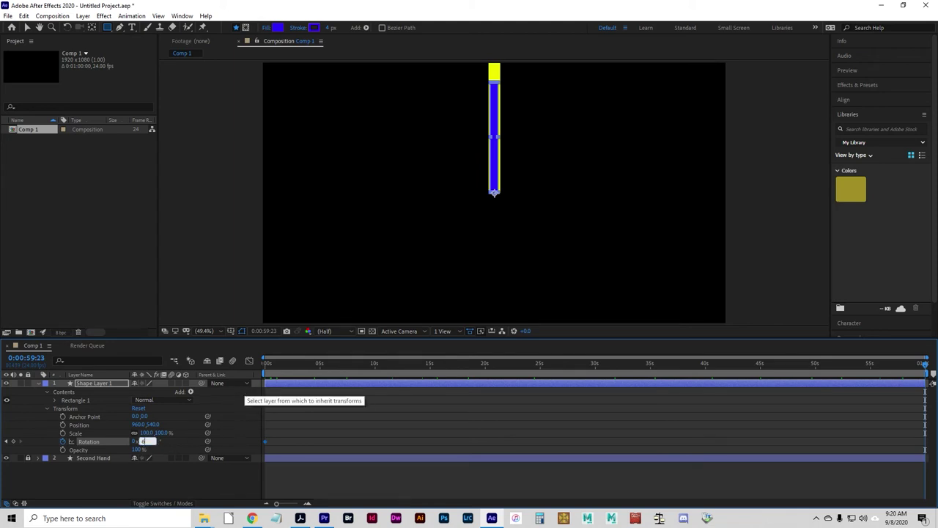
{"action": "key", "text": "Return"}
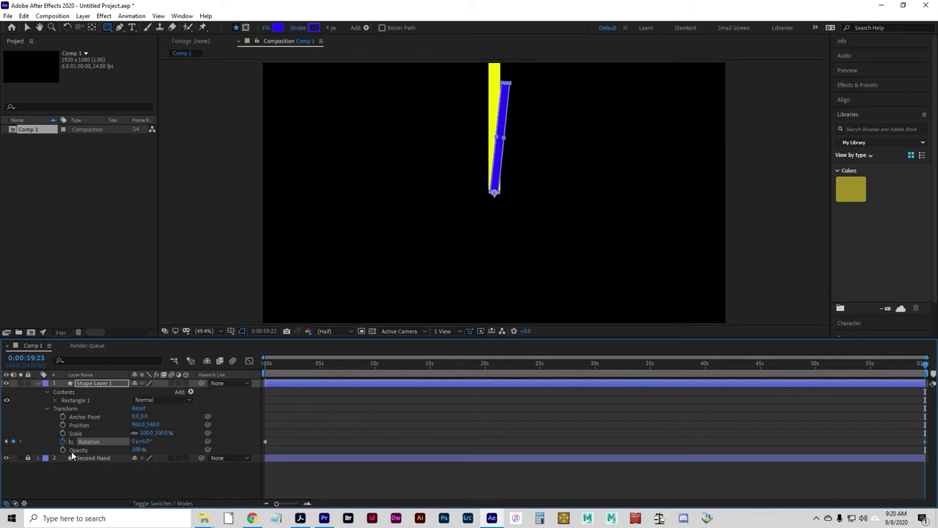
{"action": "left_click_drag", "start_coordinate": [377, 360], "coordinate": [151, 355]}
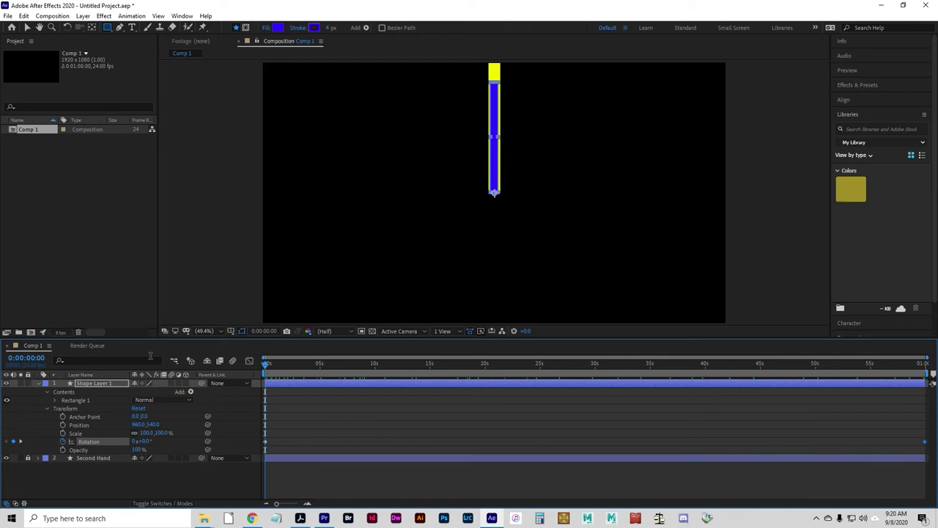
{"action": "left_click", "coordinate": [41, 383]}
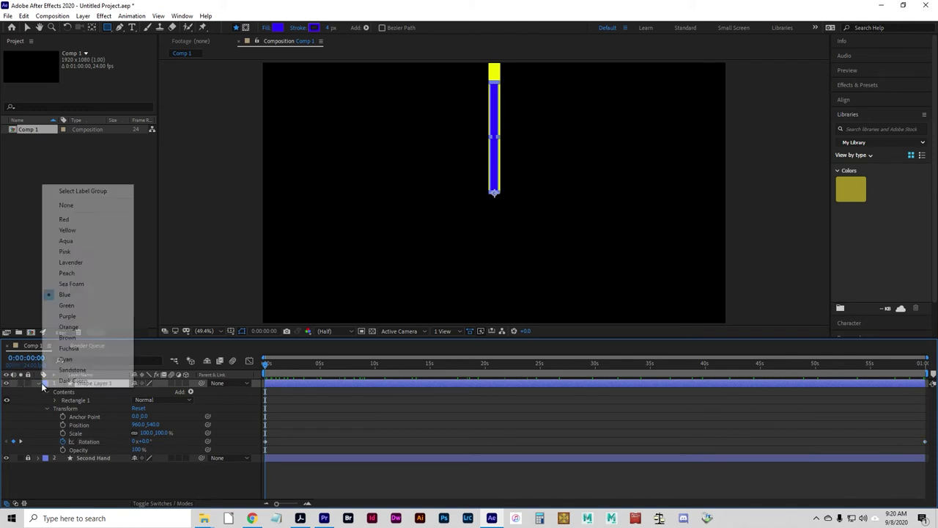
{"action": "left_click", "coordinate": [34, 386]}
Collapse and lock the blue hand's Shape Layer 1, then deselect all layers.
{"action": "left_click", "coordinate": [38, 383]}
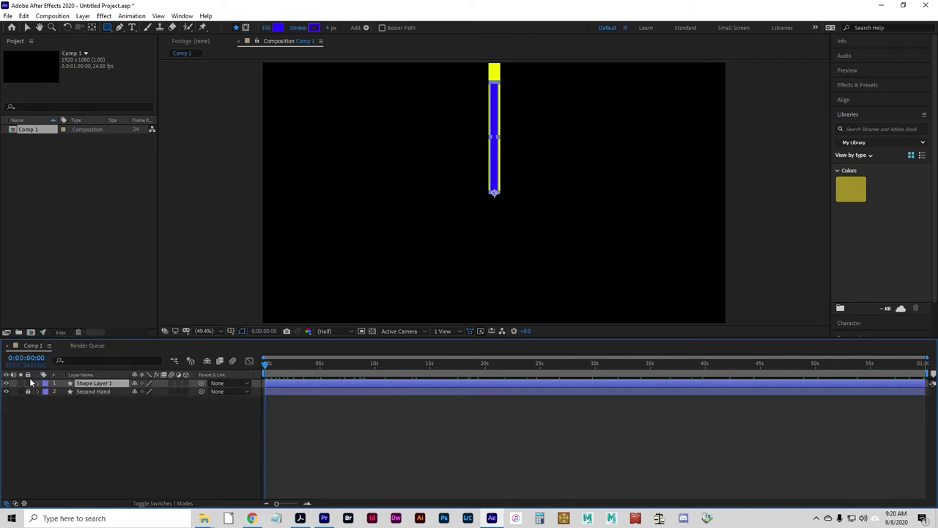
{"action": "left_click", "coordinate": [28, 382]}
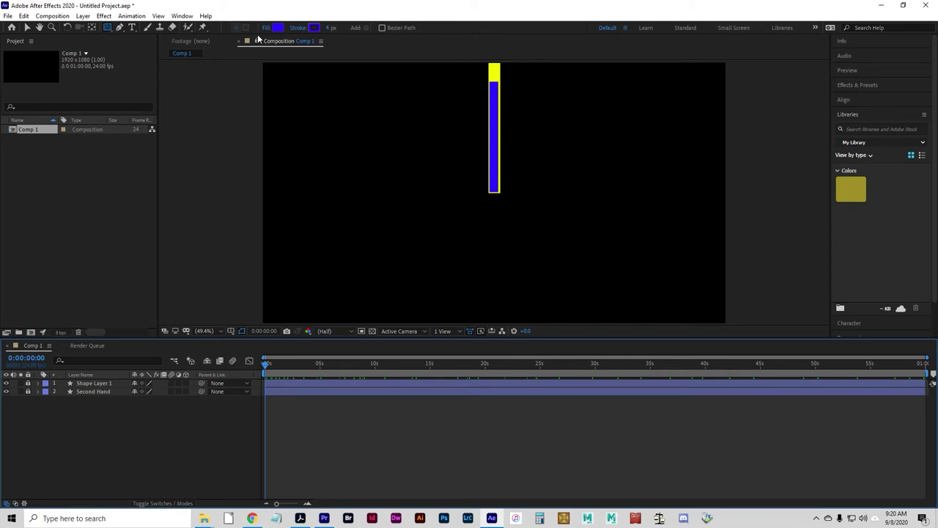
{"action": "left_click", "coordinate": [279, 37]}
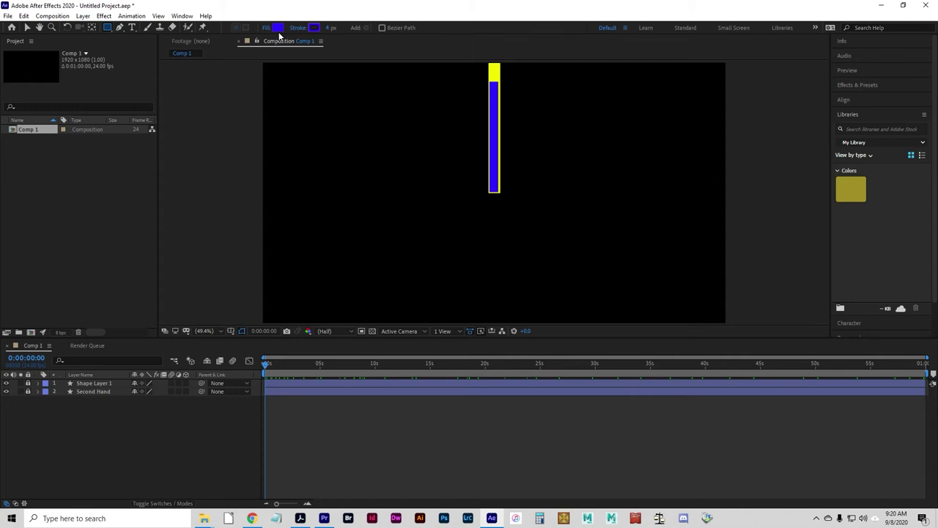
Set the new-shape fill to green 17D612 and the stroke to green 00FF0C.
{"action": "left_click", "coordinate": [276, 29]}
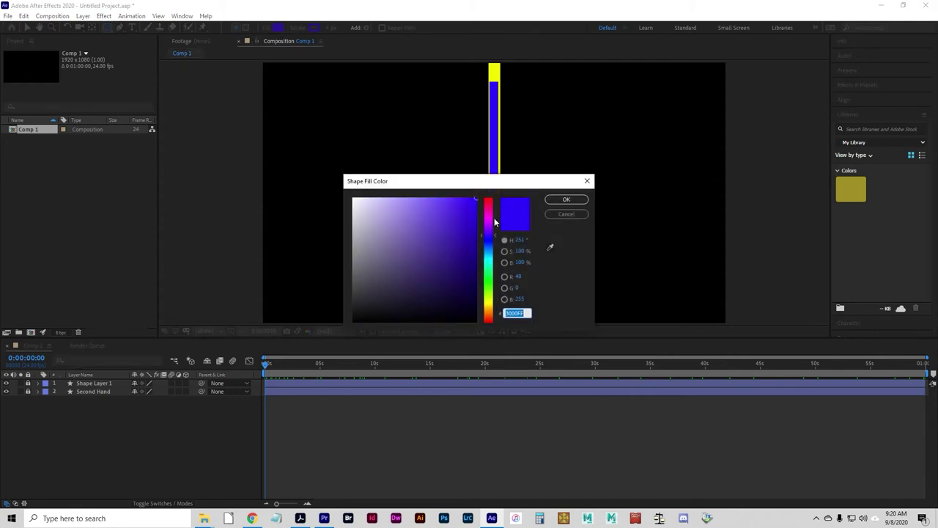
{"action": "left_click_drag", "start_coordinate": [495, 223], "coordinate": [489, 201]}
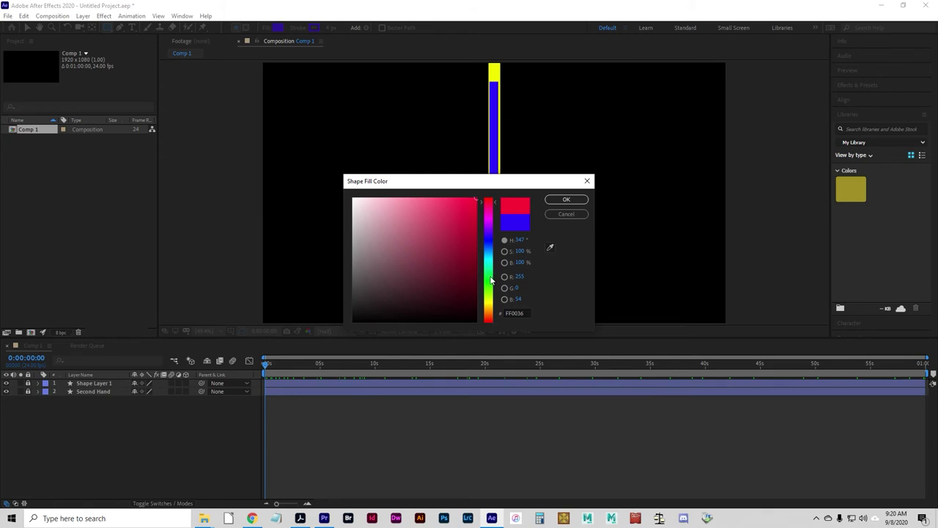
{"action": "left_click", "coordinate": [491, 280]}
{"action": "left_click", "coordinate": [466, 217]}
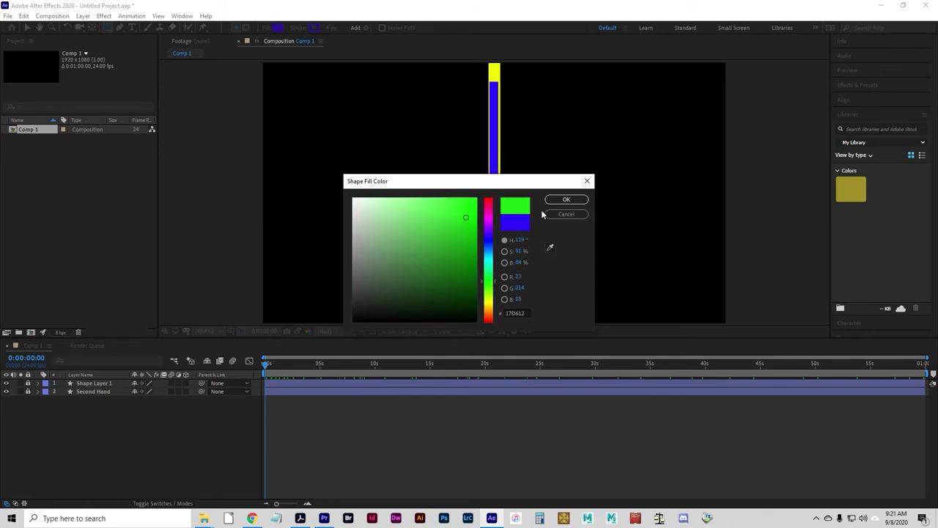
{"action": "left_click", "coordinate": [566, 199]}
{"action": "left_click", "coordinate": [315, 28]}
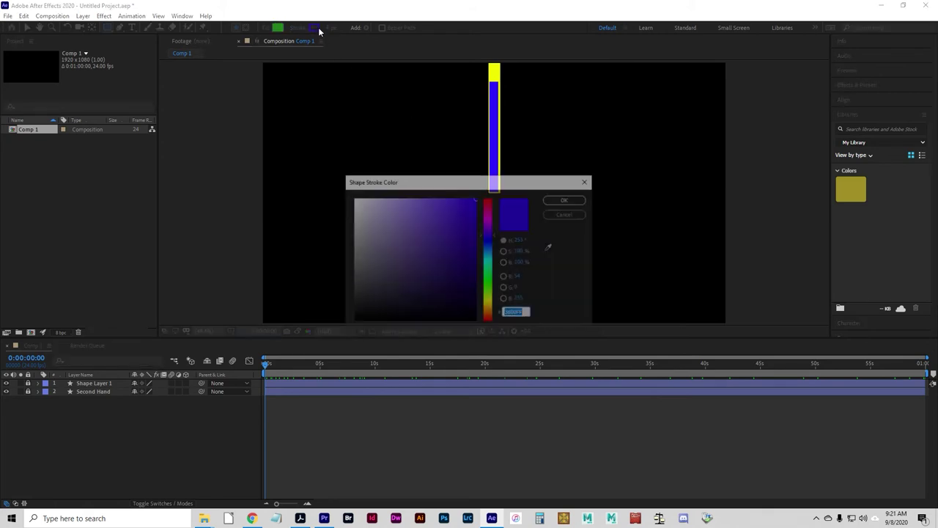
{"action": "left_click", "coordinate": [489, 280]}
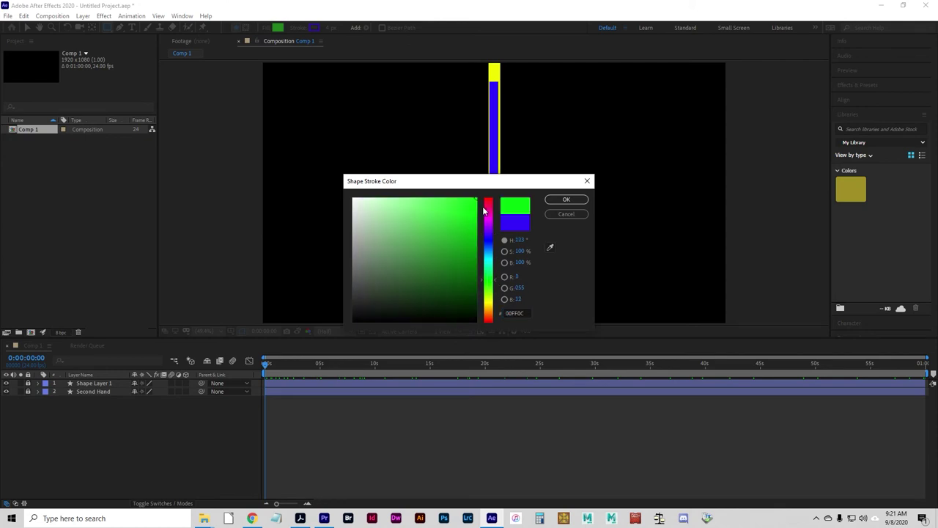
{"action": "left_click", "coordinate": [469, 207]}
{"action": "left_click", "coordinate": [562, 199]}
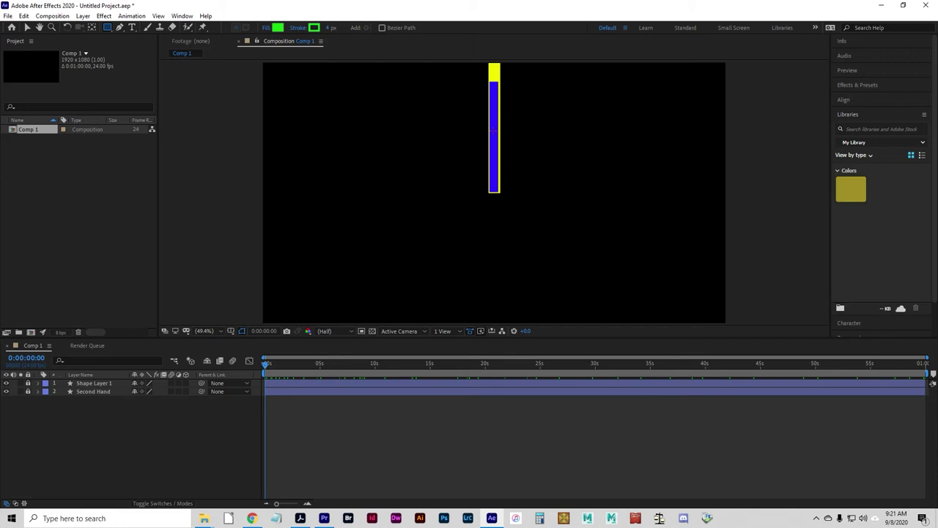
Draw a green rectangle over the blue bar's lower half, then rename the blue bar's layer 'Minute Hand' and lock it.
{"action": "left_click_drag", "start_coordinate": [490, 131], "coordinate": [499, 192]}
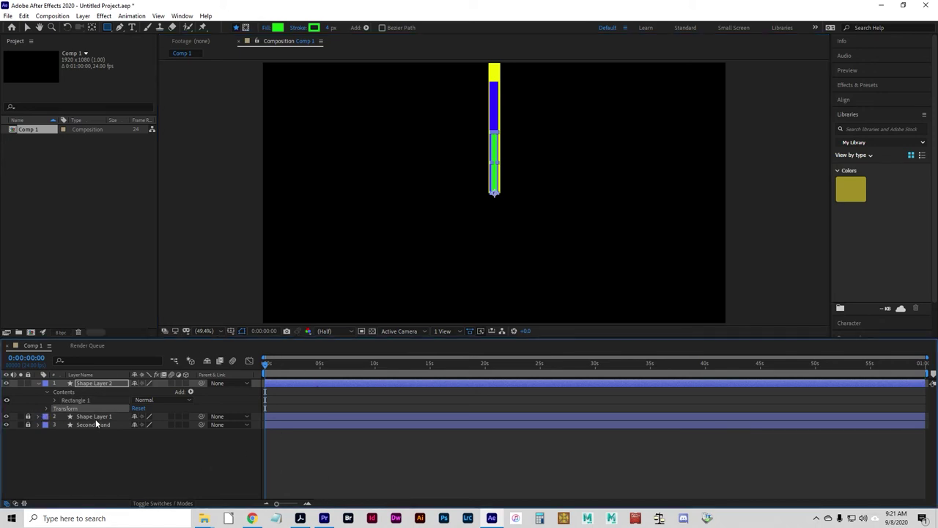
{"action": "left_click", "coordinate": [27, 424]}
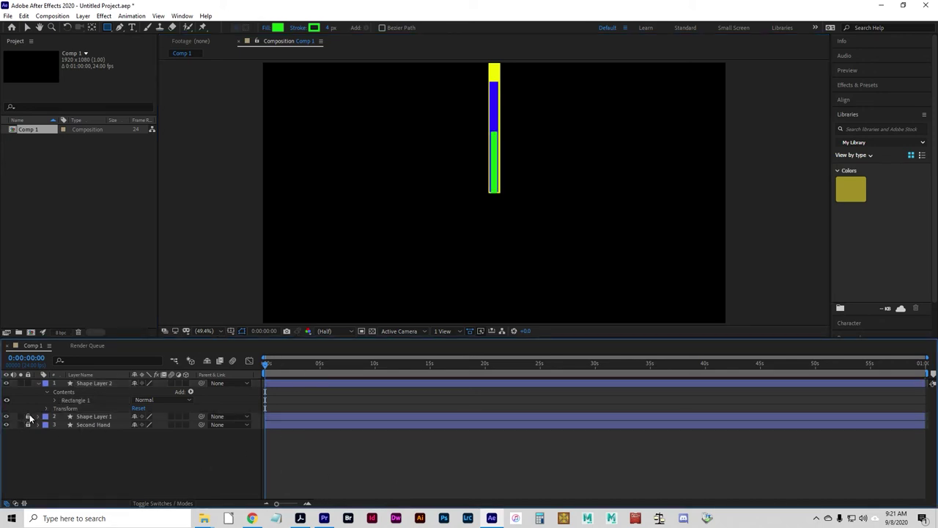
{"action": "left_click", "coordinate": [93, 417]}
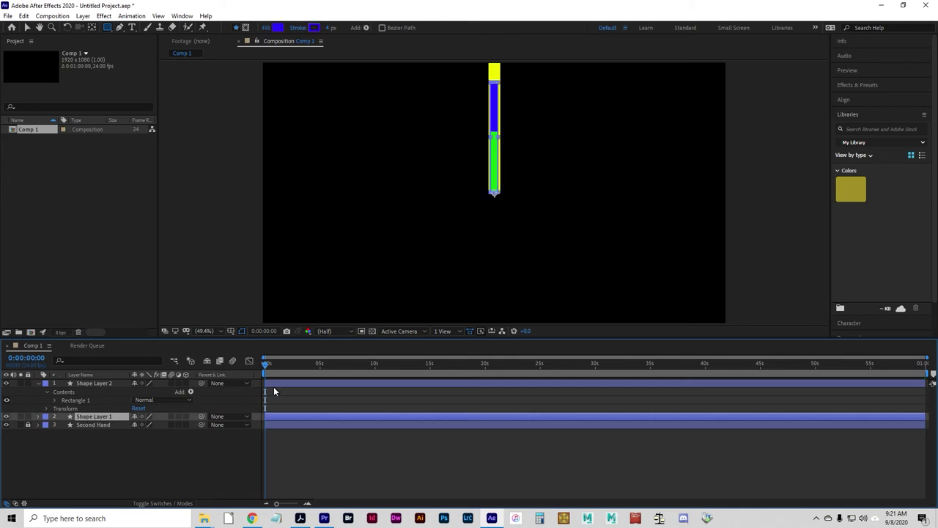
{"action": "key", "text": "Return"}
{"action": "type", "text": "Minute Hand"}
{"action": "key", "text": "Return"}
{"action": "left_click", "coordinate": [28, 416]}
Rename the green rectangle's layer to 'Hour Hand'.
{"action": "left_click", "coordinate": [110, 386]}
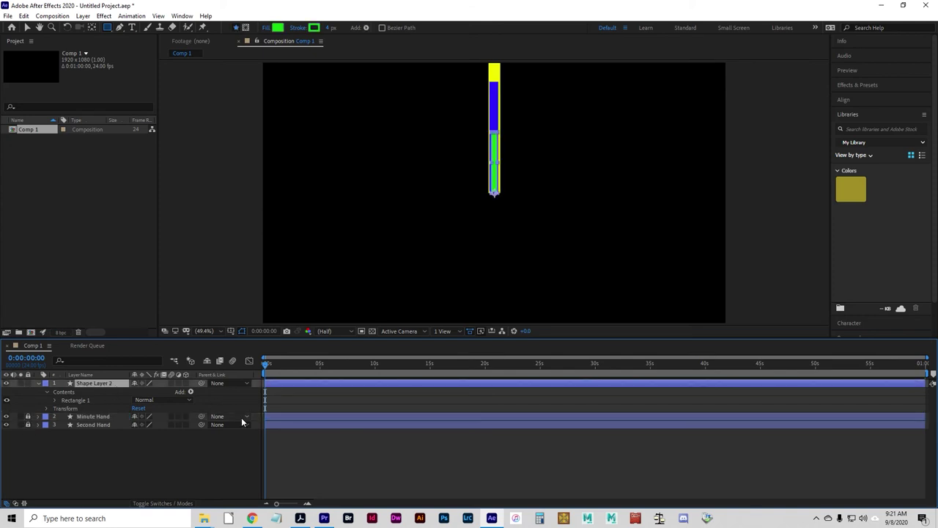
{"action": "key", "text": "Return"}
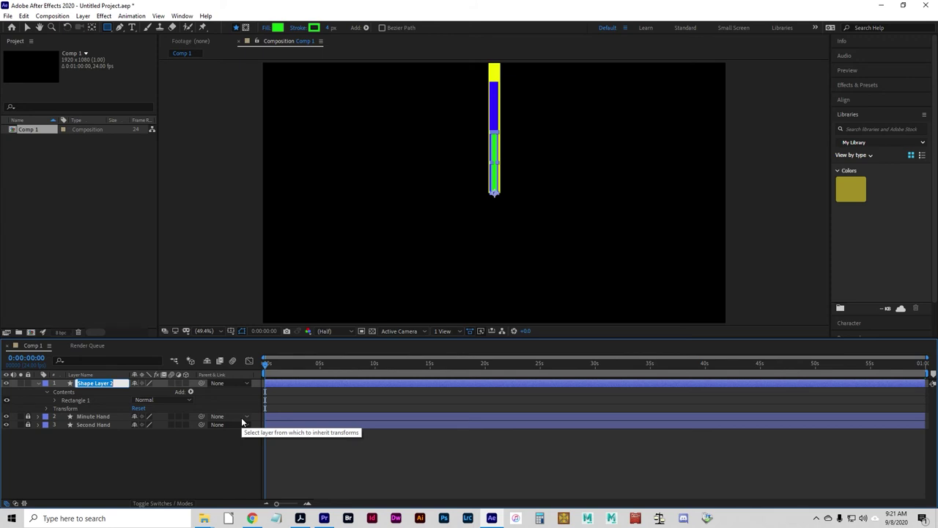
{"action": "type", "text": "Hour Hand"}
{"action": "key", "text": "Return"}
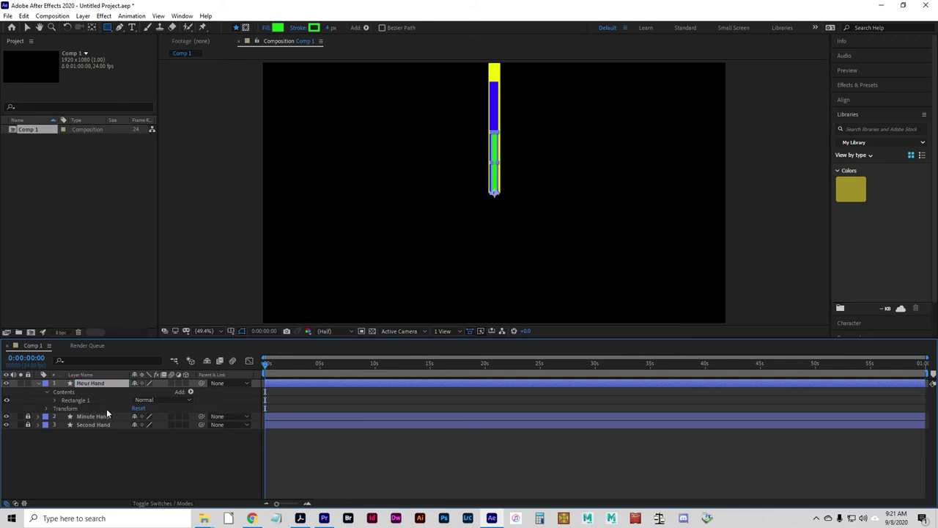
Keyframe Hour Hand's Rotation at 0s and at 0:00:59:23, ending at 0.6°.
{"action": "left_click", "coordinate": [53, 409]}
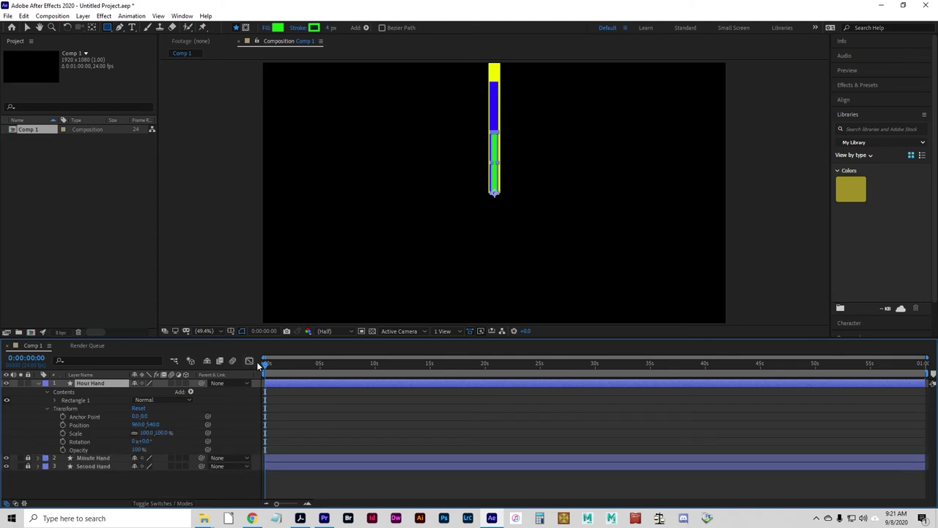
{"action": "left_click", "coordinate": [63, 440]}
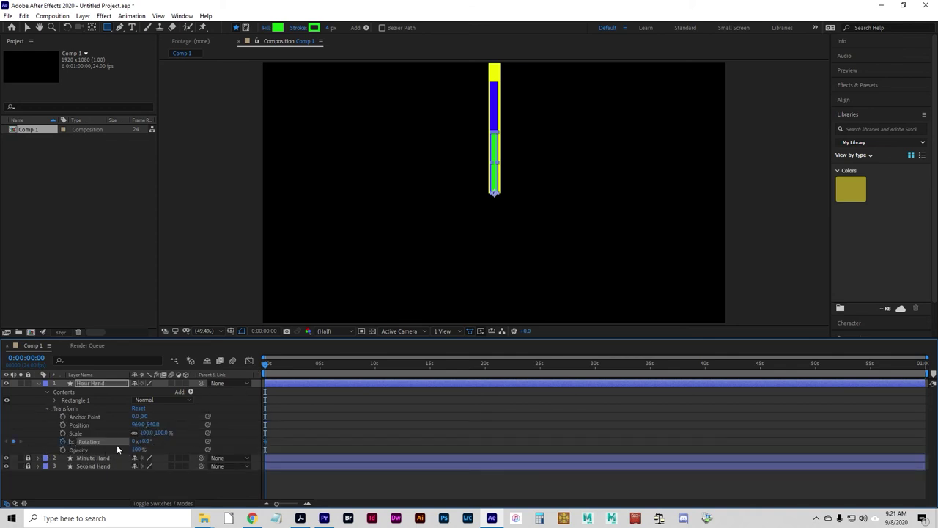
{"action": "left_click_drag", "start_coordinate": [267, 364], "coordinate": [925, 388]}
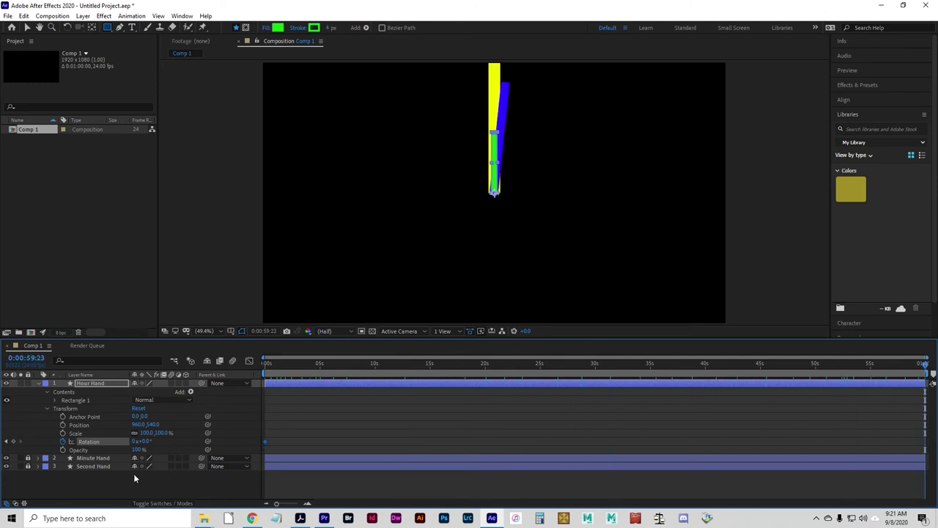
{"action": "left_click", "coordinate": [144, 441]}
{"action": "type", "text": "6"}
{"action": "key", "text": "Return"}
Scrub the timeline to preview the hands turning, then collapse Hour Hand's properties.
{"action": "left_click_drag", "start_coordinate": [275, 367], "coordinate": [425, 362]}
{"action": "left_click_drag", "start_coordinate": [519, 360], "coordinate": [186, 374]}
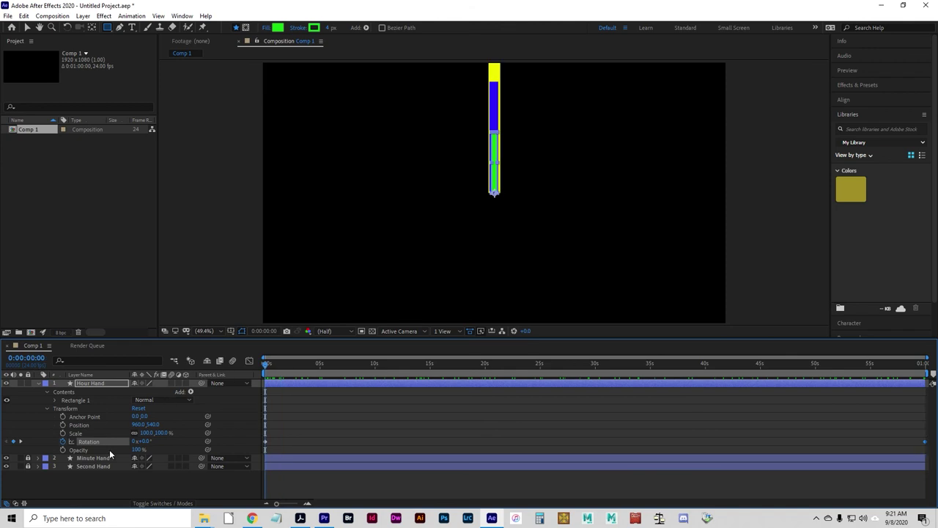
{"action": "left_click", "coordinate": [38, 382]}
{"action": "left_click", "coordinate": [56, 444]}
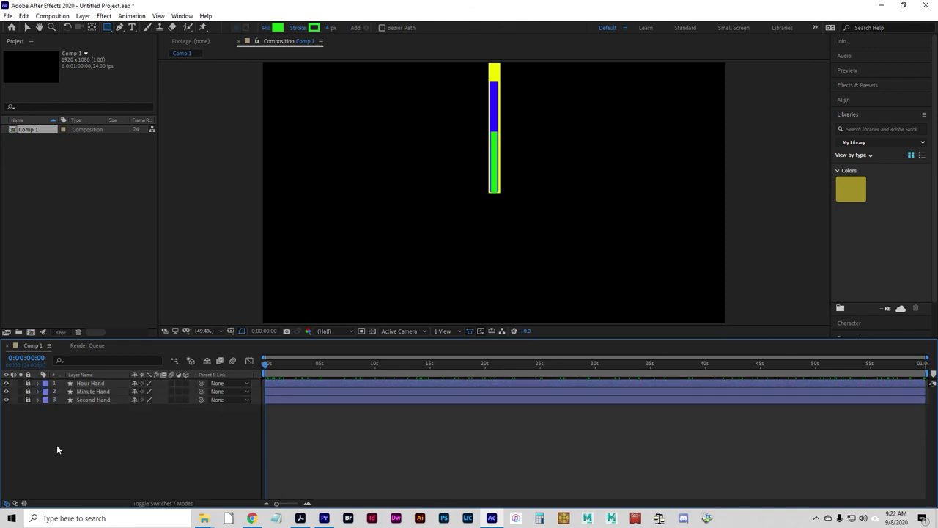